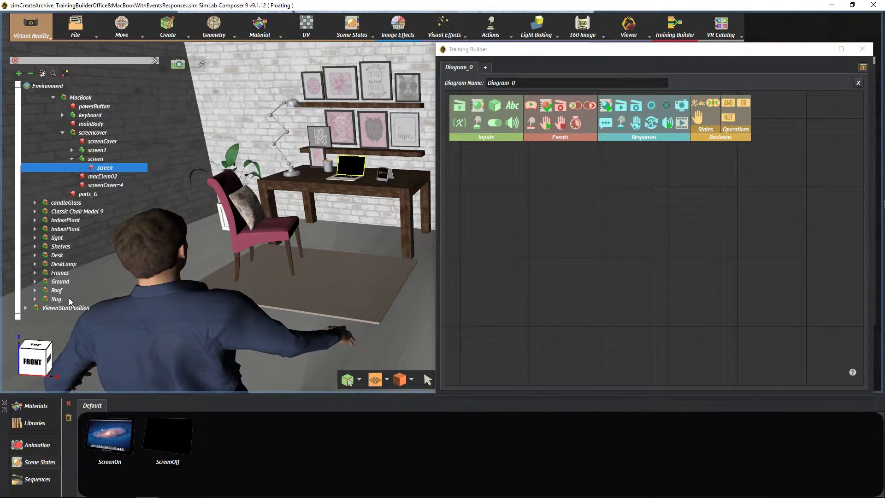
Make the laptop's inner screen part a Make Video surface and reveal its VR Video properties.
click(69, 299)
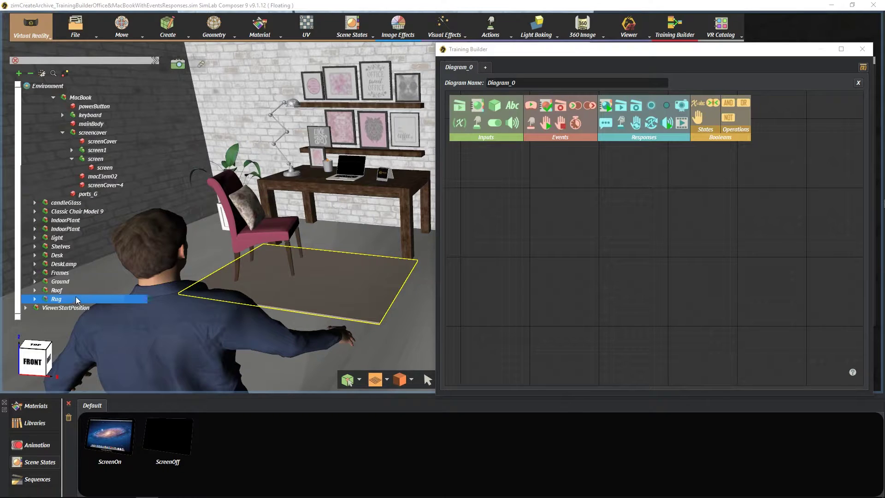
click(106, 168)
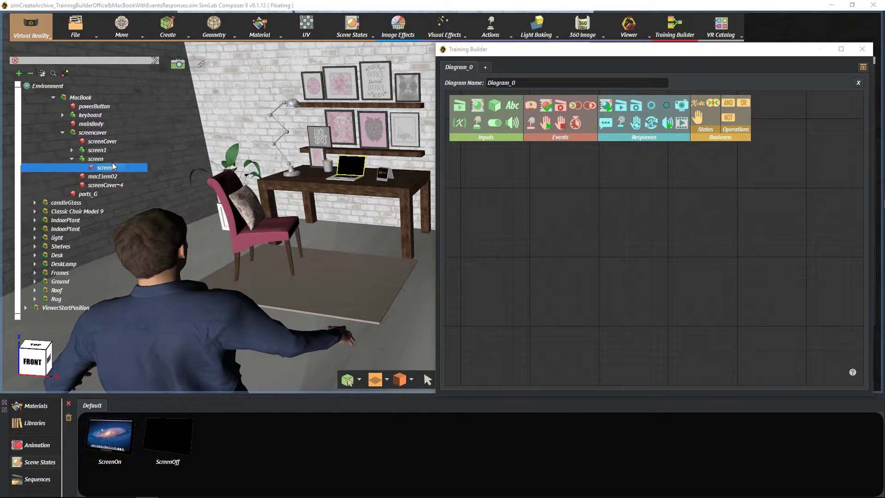
click(436, 27)
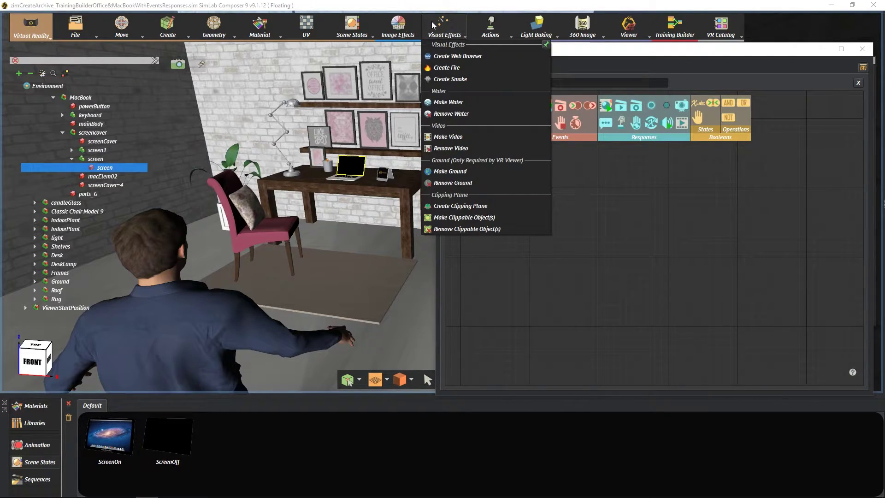
click(448, 137)
drag(517, 54, 577, 54)
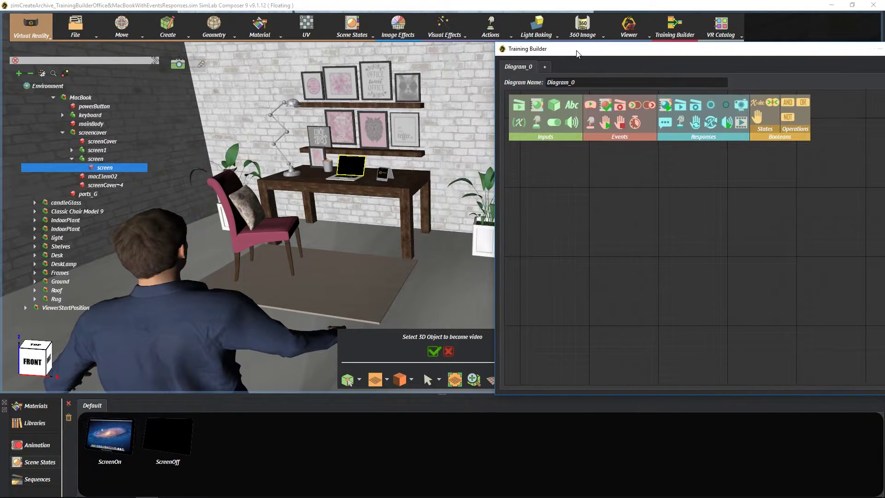
click(433, 351)
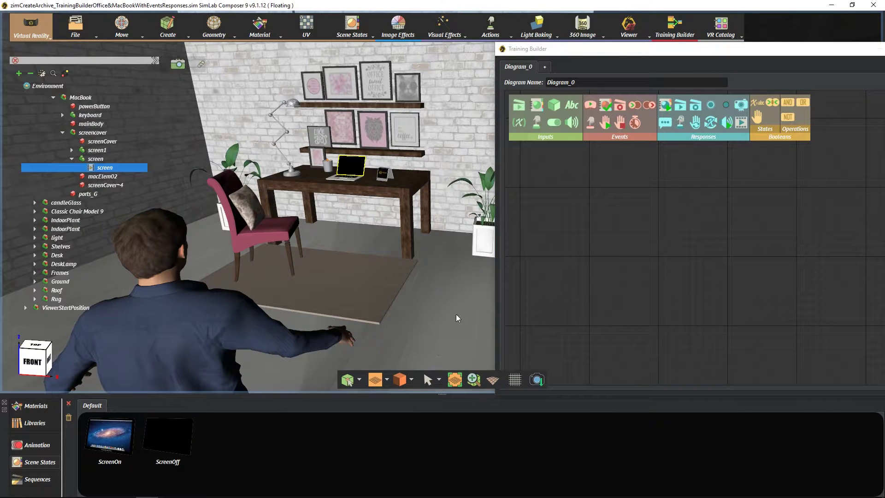
drag(622, 54, 350, 55)
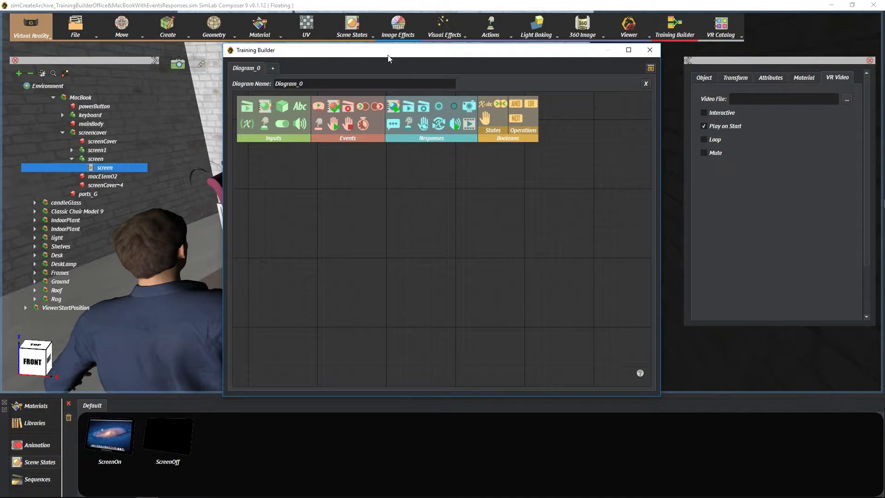
Load Background.mp4 as the screen's video file and switch off Play on Start.
click(848, 99)
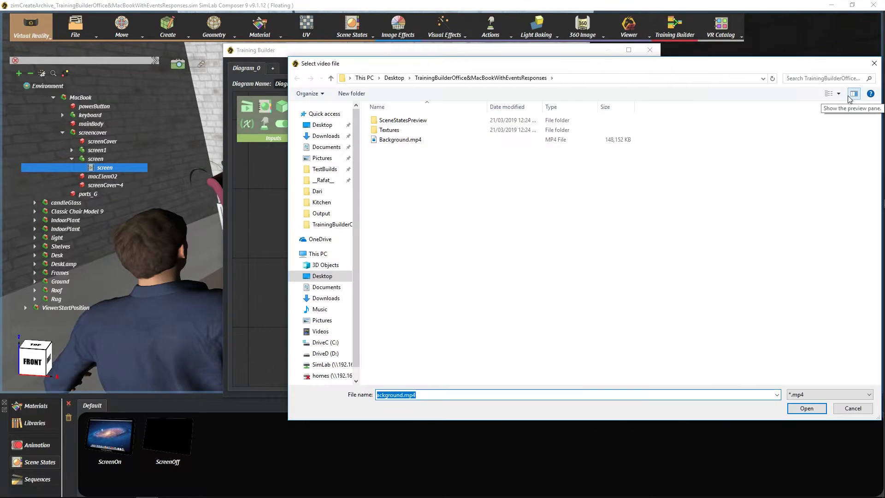
click(628, 140)
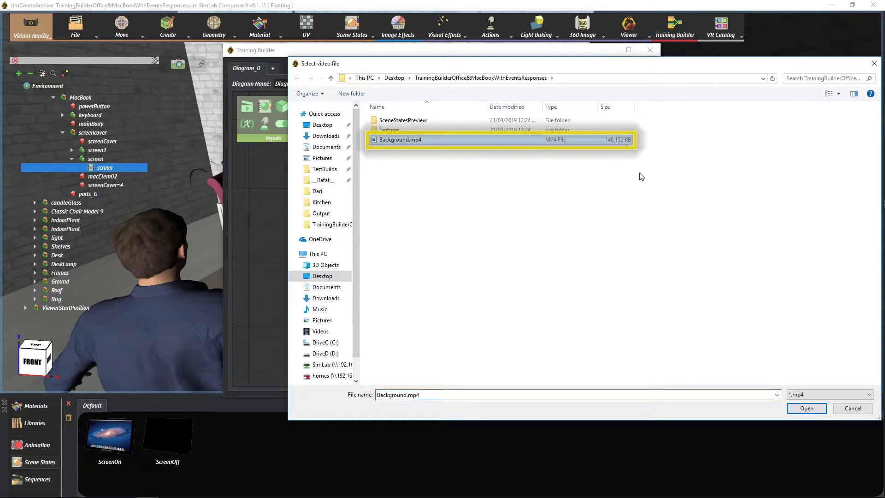
click(807, 409)
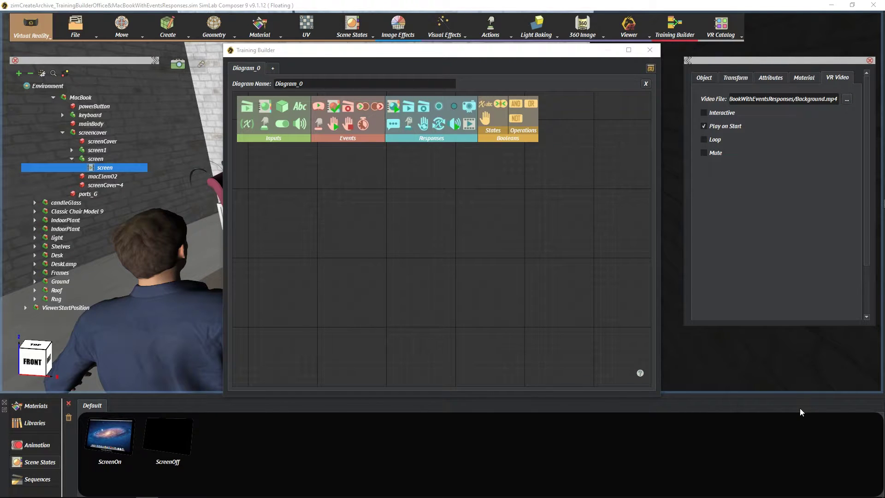
click(705, 126)
drag(438, 50, 658, 49)
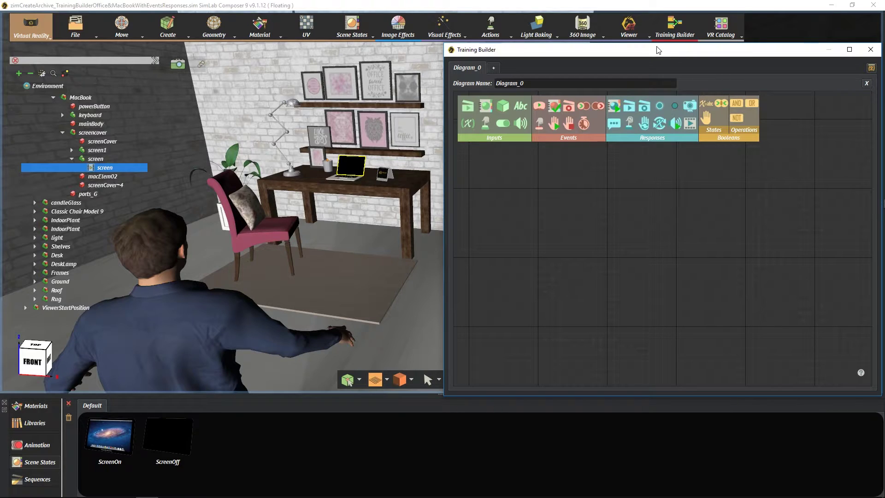
Add a Node Entered Node event (A: ViewerStartPosition, B: RugArea) and a Video Action node.
click(583, 108)
drag(694, 240, 535, 164)
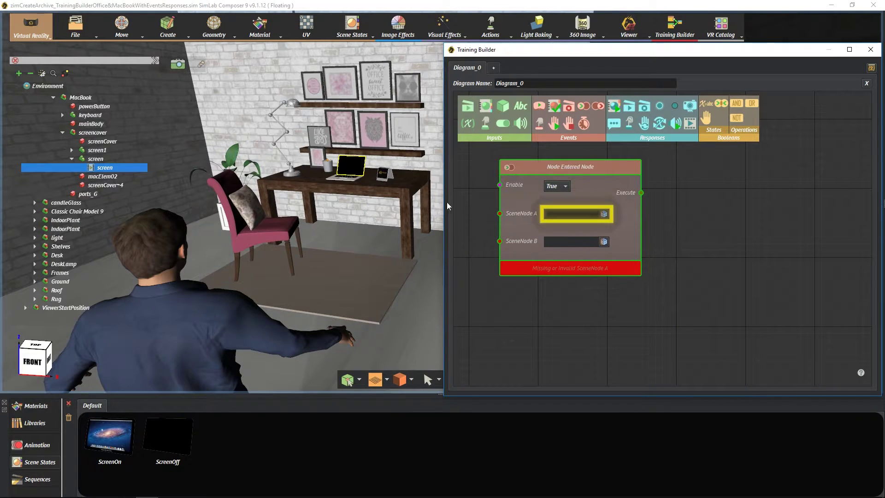
click(90, 308)
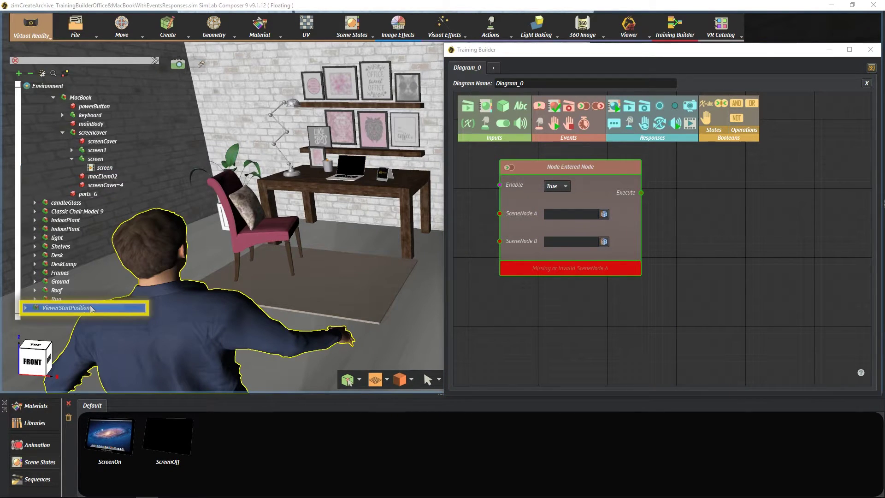
click(604, 214)
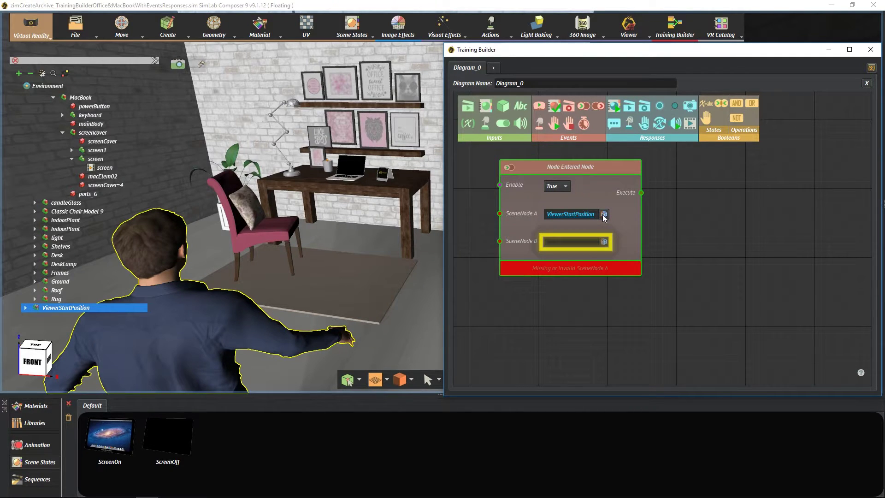
click(394, 271)
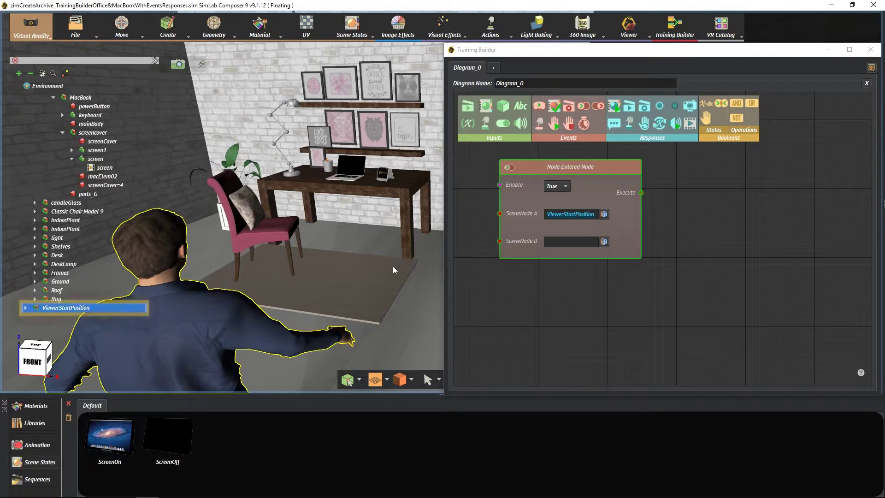
click(603, 243)
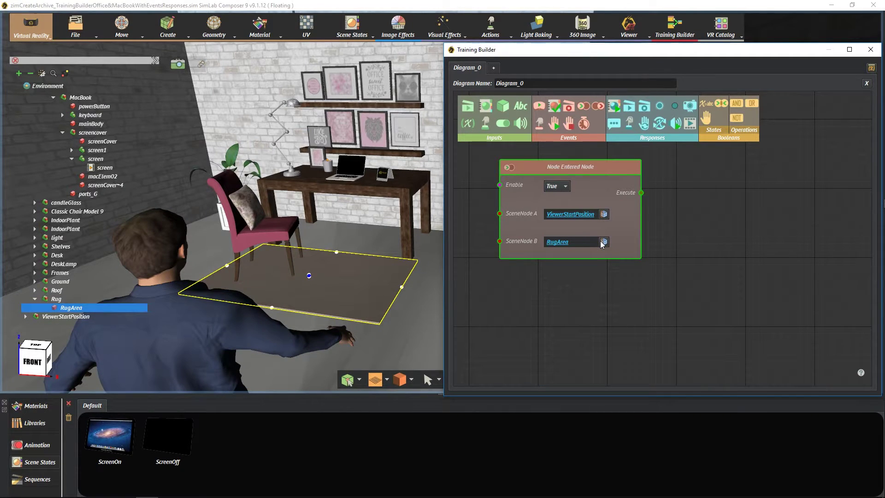
drag(689, 125, 726, 168)
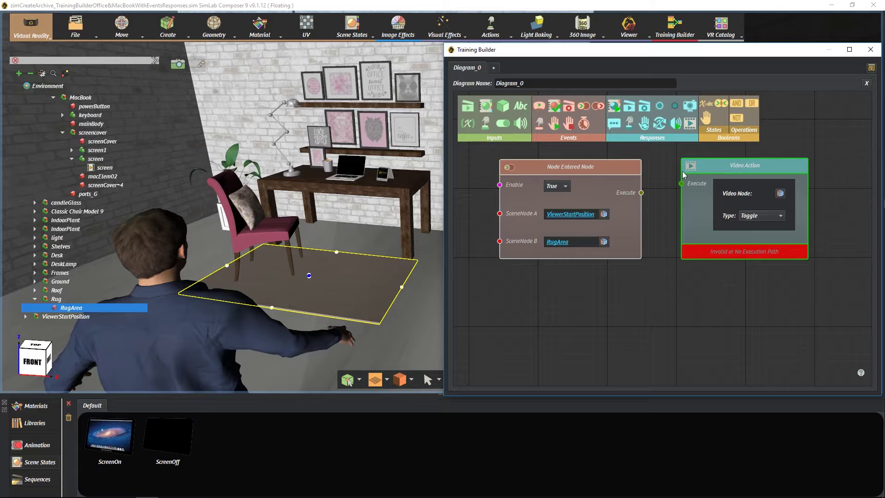
Set the Video Action to Play the screen video and connect it to the entered event.
click(116, 169)
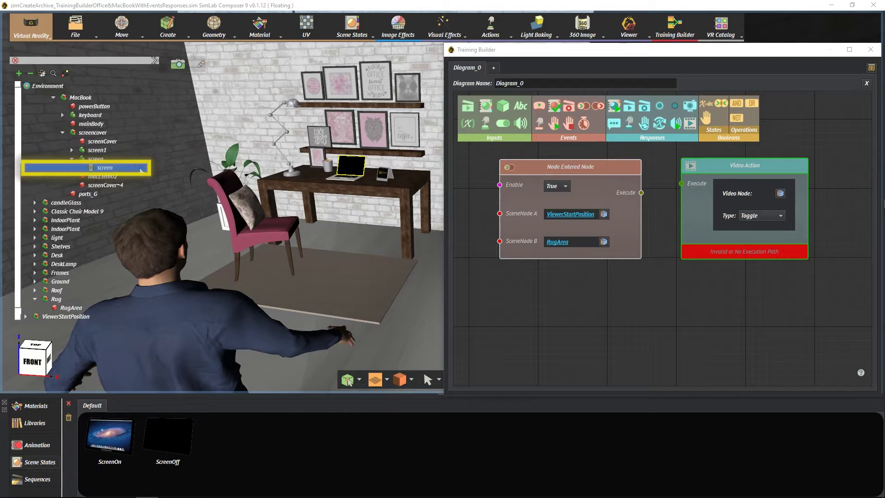
click(780, 194)
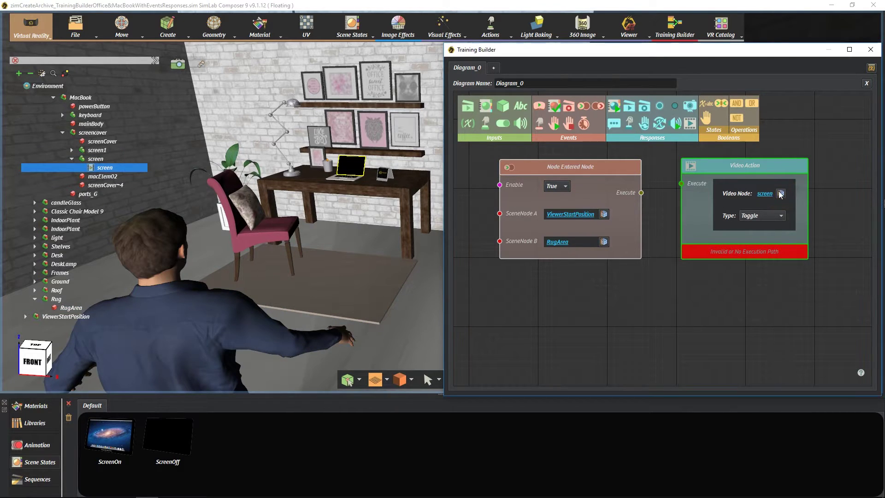
click(783, 218)
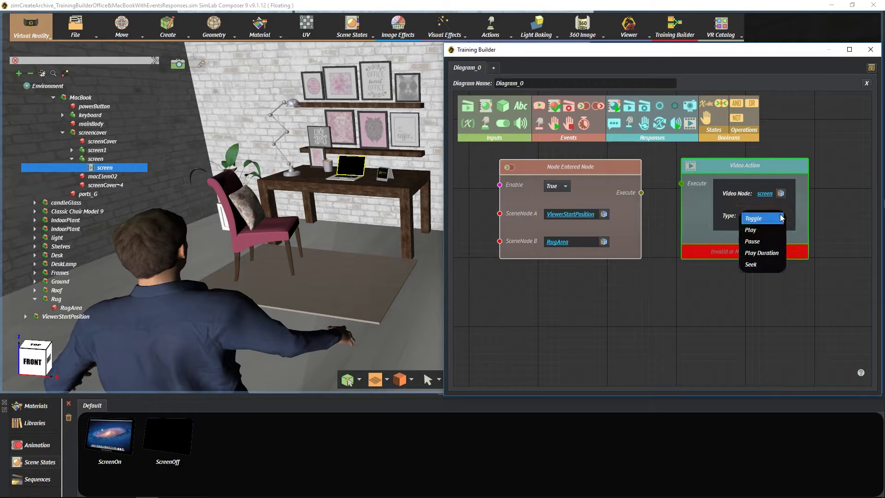
click(778, 228)
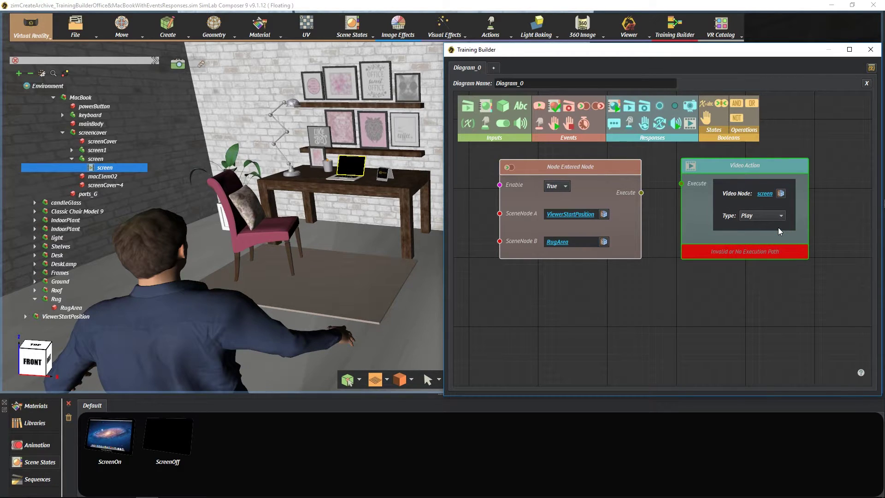
drag(642, 192, 682, 185)
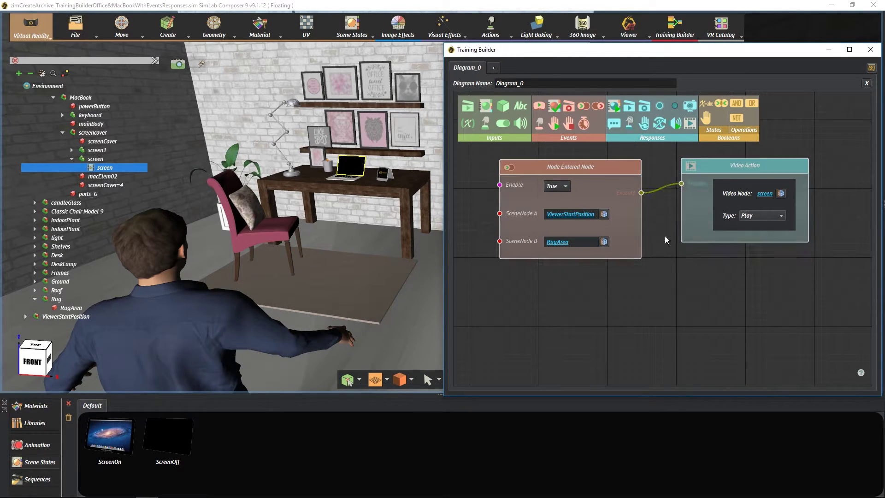
Add a Node Exited Node event below the entered event.
scroll(654, 294, down, 3)
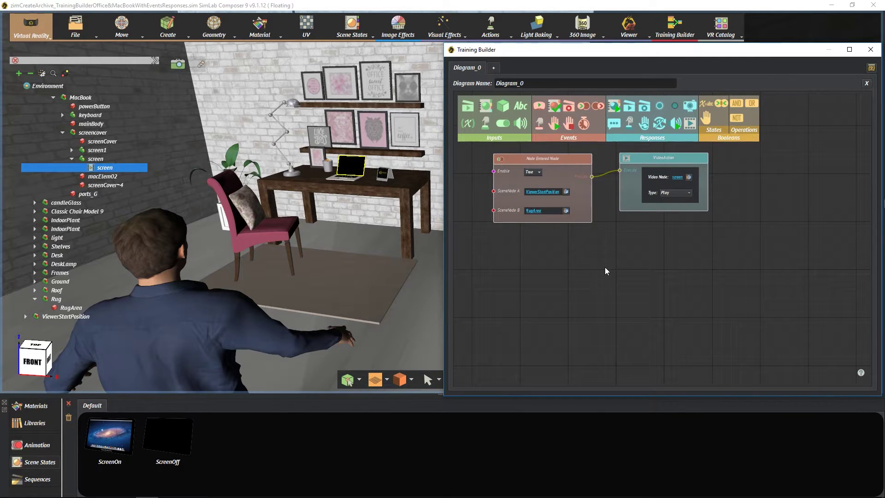
click(599, 106)
drag(676, 243, 511, 249)
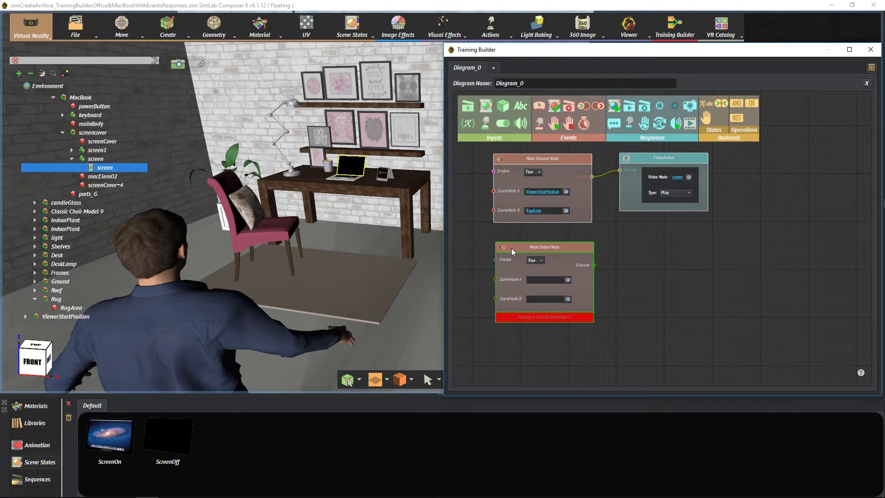
Set the exited event's SceneNode A to ViewerStartPosition and SceneNode B to RugArea.
drag(94, 308, 569, 282)
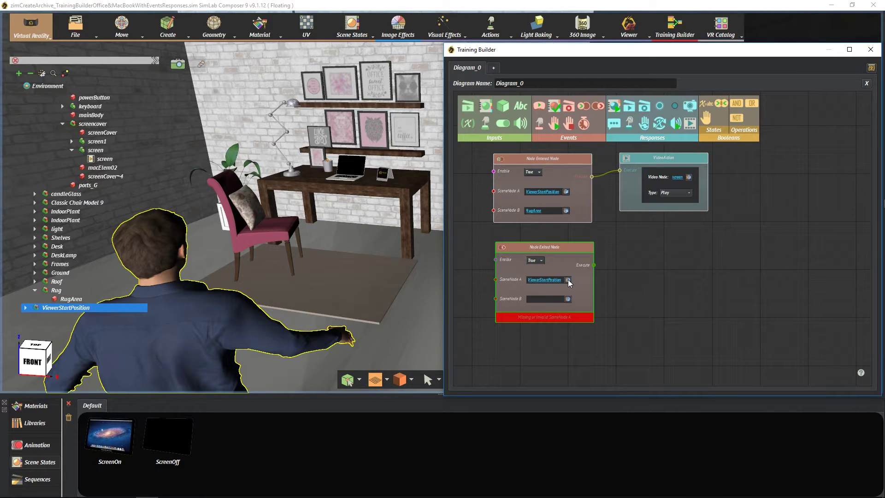
click(388, 278)
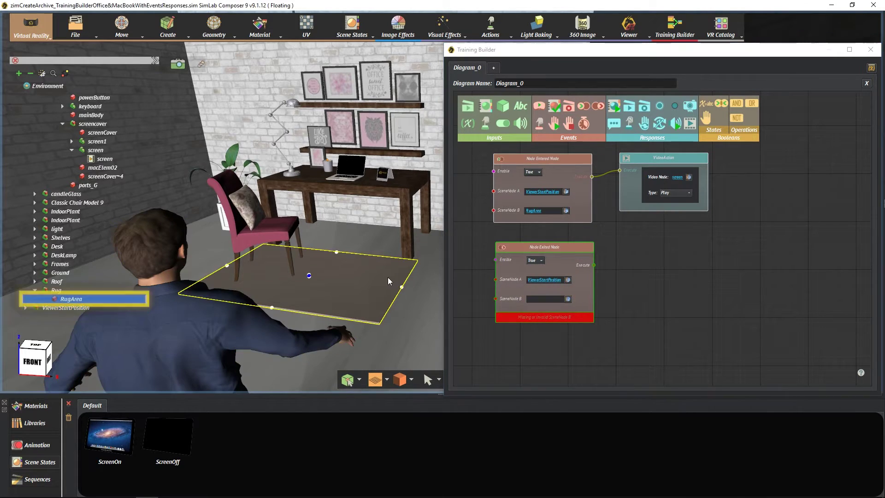
click(568, 299)
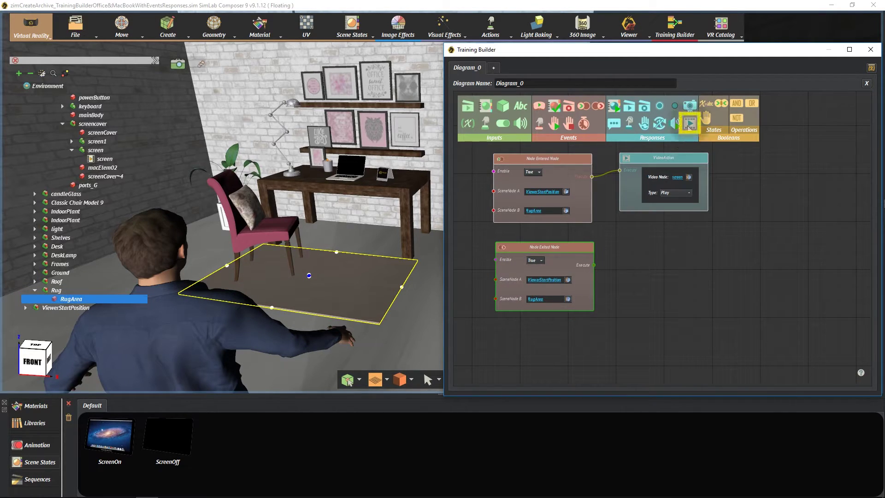
Add a second Video Action that pauses the screen video, connect it, and close Training Builder.
drag(688, 124, 651, 245)
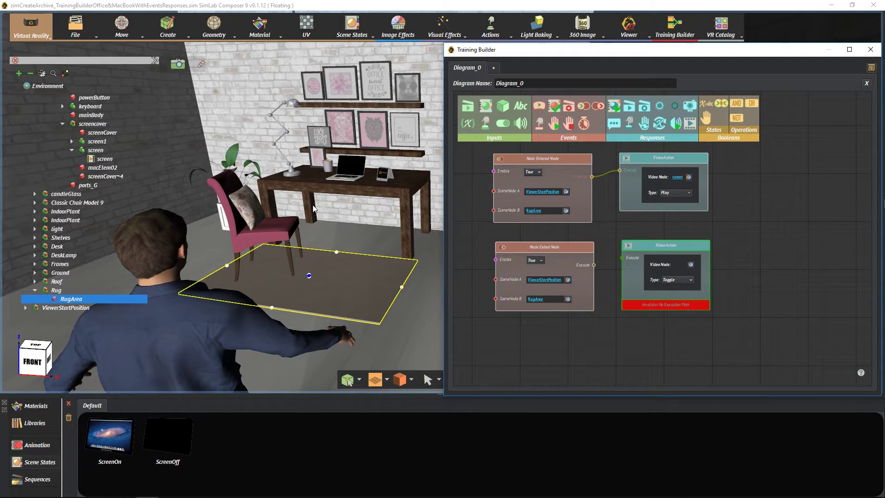
click(109, 159)
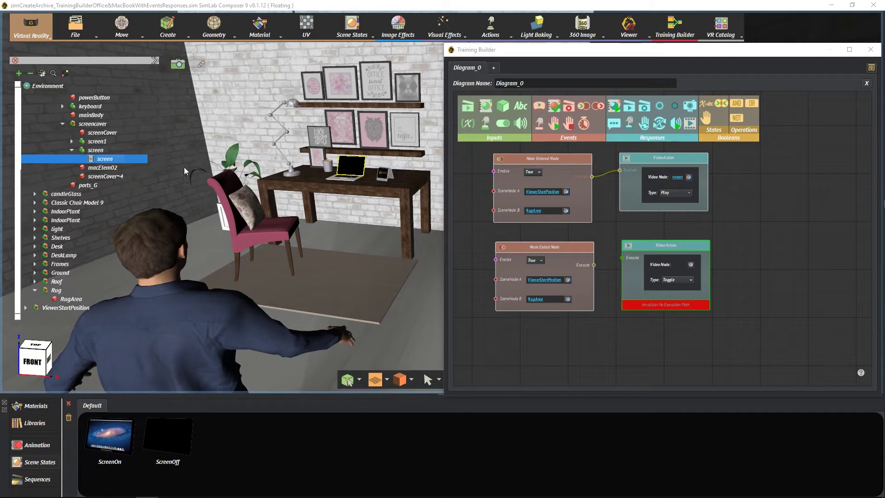
click(690, 265)
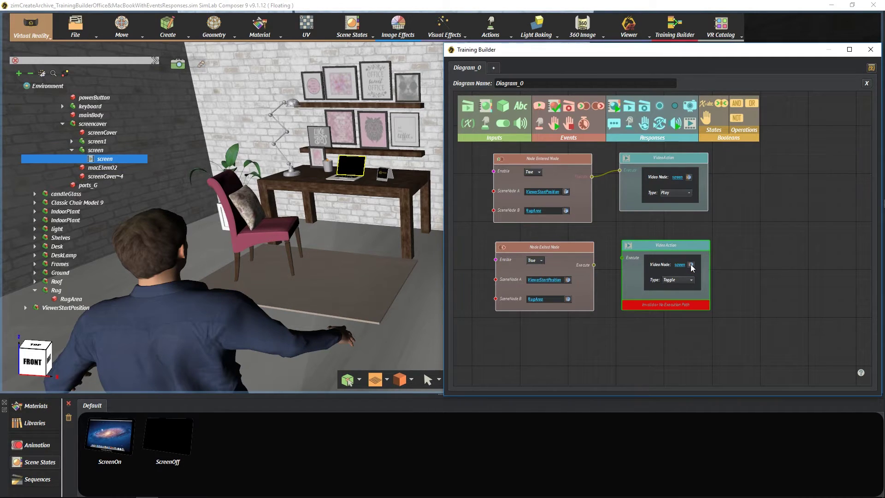
click(687, 281)
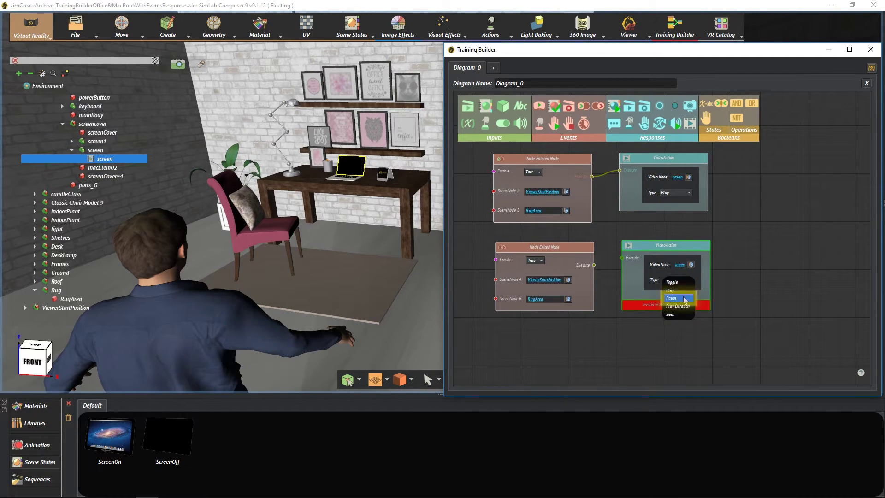
click(683, 299)
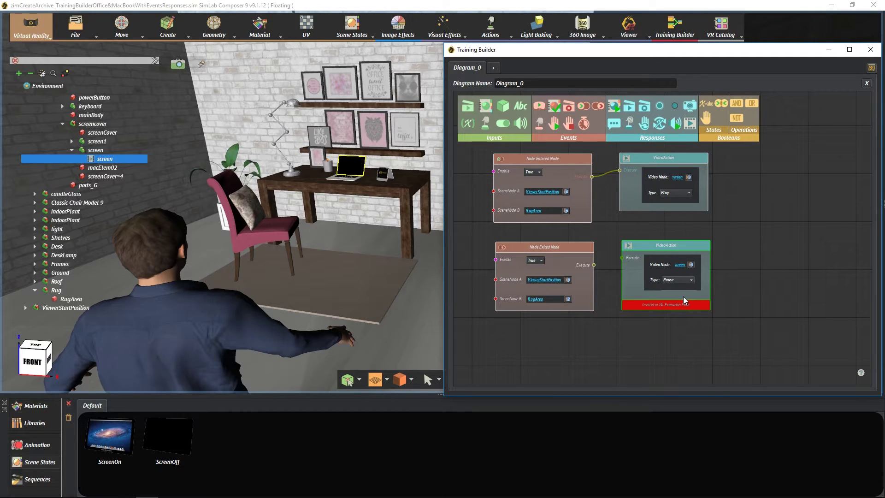
drag(593, 265, 623, 258)
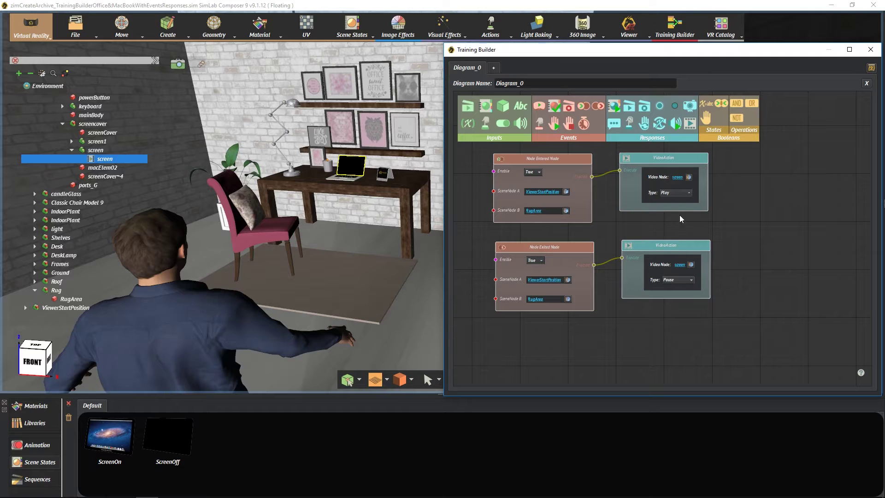
click(869, 52)
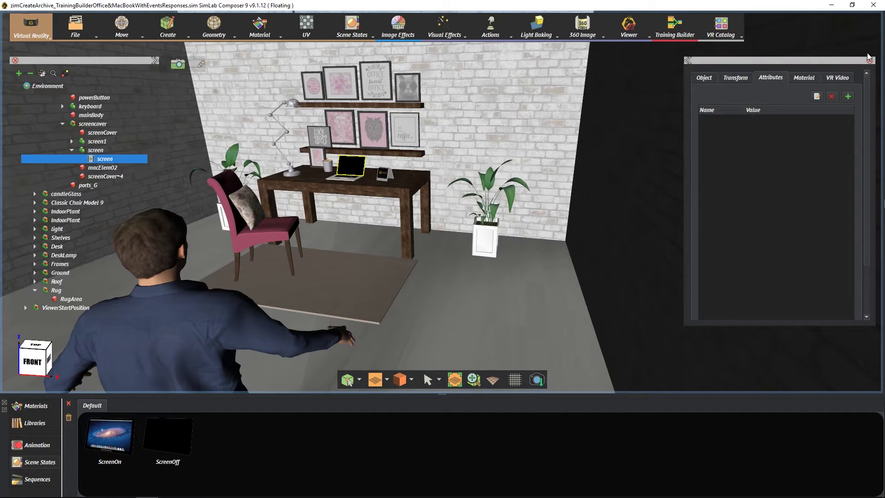
Preview the scene with Viewer > Show in Viewer in Desktop mode.
click(634, 34)
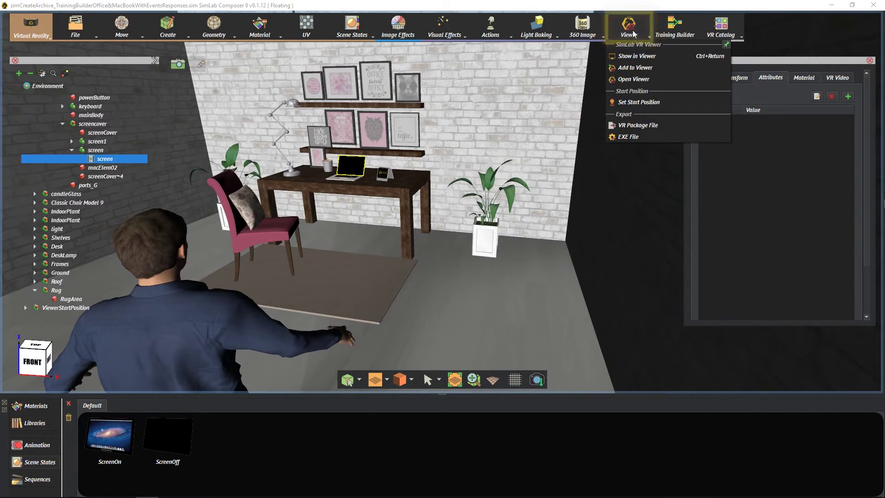
click(639, 57)
click(424, 222)
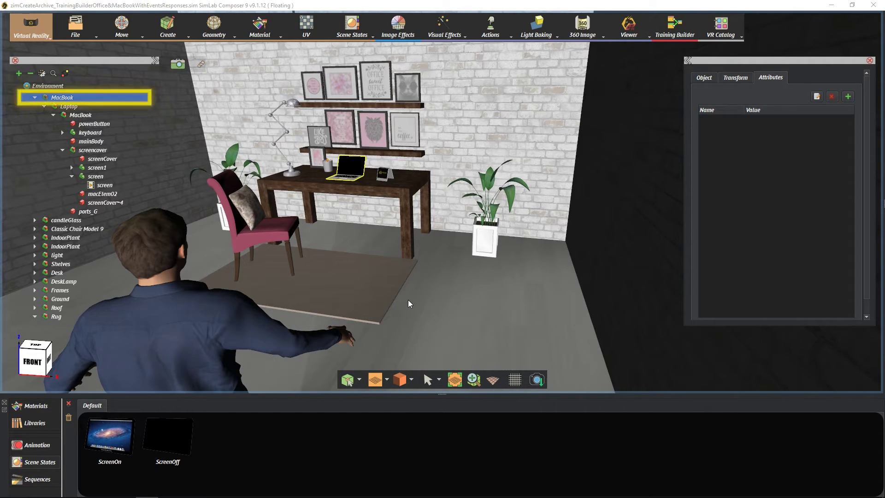
Hide the MacBook from the Object tab, then relaunch Show in Viewer in Desktop mode.
click(704, 78)
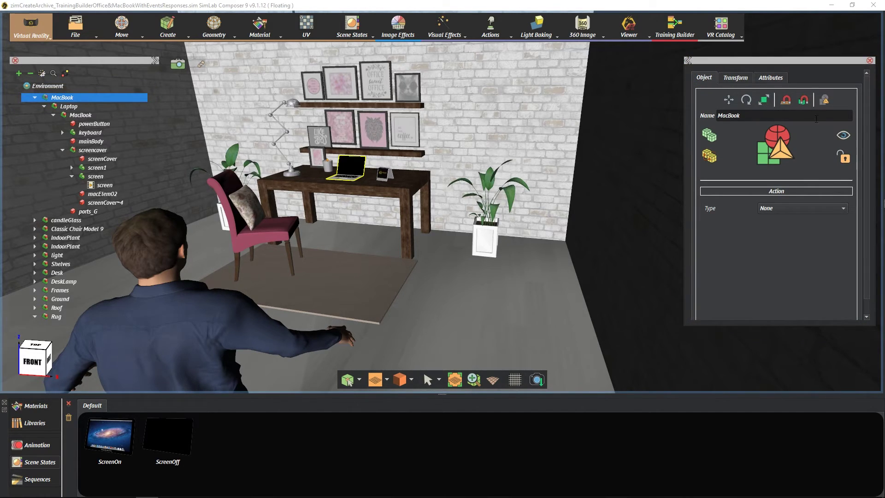
click(845, 136)
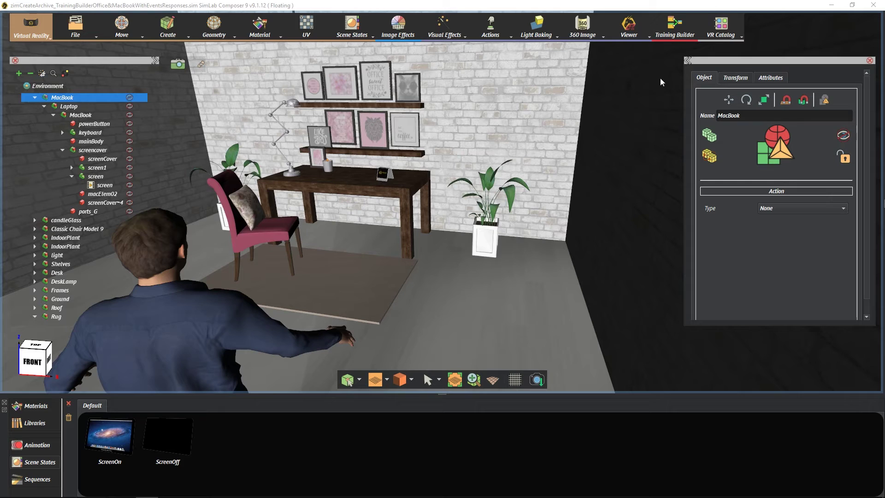
click(640, 35)
click(640, 56)
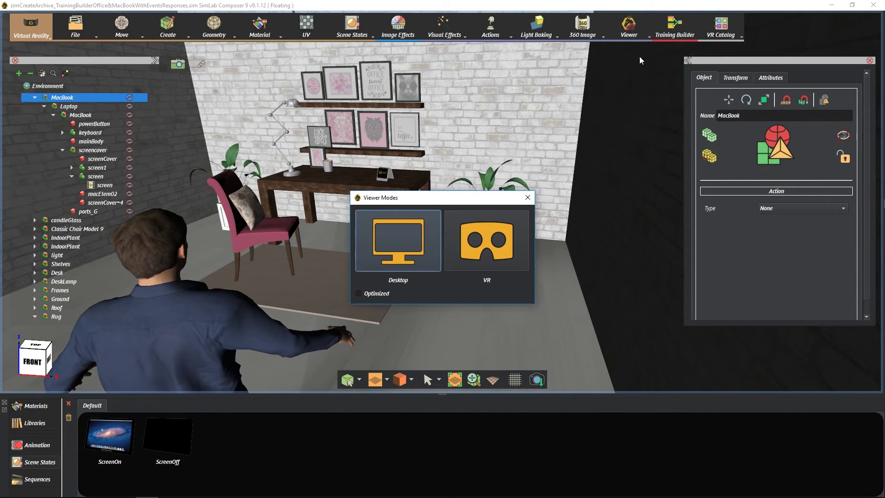
click(432, 215)
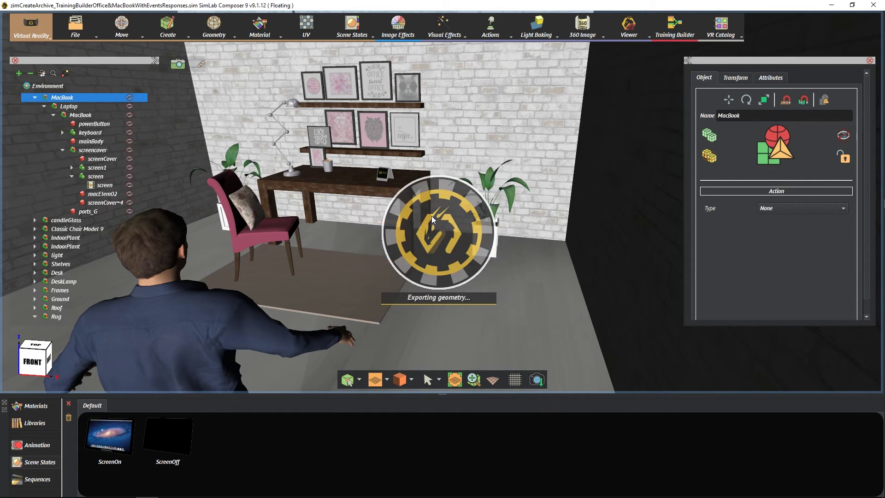